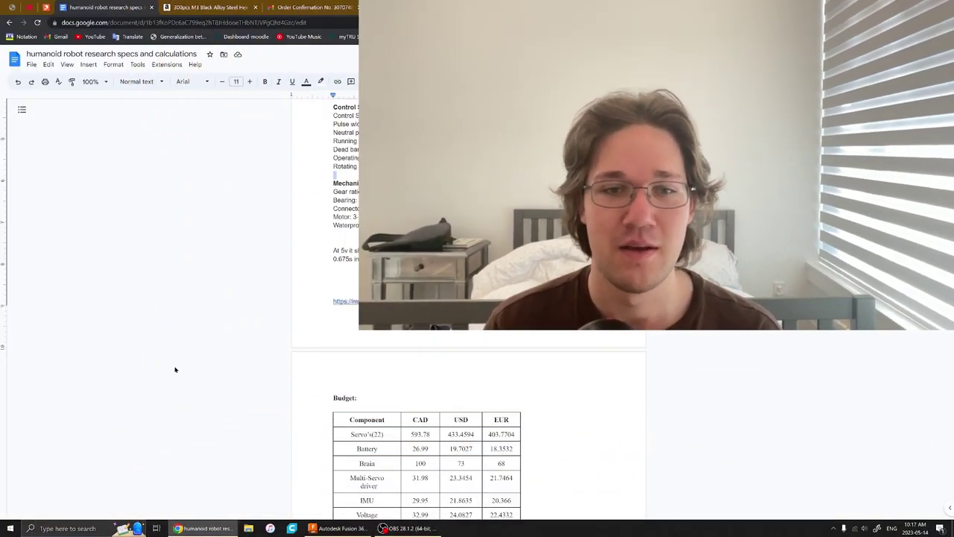
Scroll through the research document to review the human body proportions
{"action": "scroll", "coordinate": [223, 336], "scroll_direction": "down", "scroll_amount": 1}
{"action": "scroll", "coordinate": [261, 298], "scroll_direction": "down", "scroll_amount": 2}
{"action": "scroll", "coordinate": [294, 275], "scroll_direction": "down", "scroll_amount": 2}
{"action": "scroll", "coordinate": [294, 276], "scroll_direction": "down", "scroll_amount": 3}
{"action": "scroll", "coordinate": [294, 275], "scroll_direction": "down", "scroll_amount": 2}
{"action": "scroll", "coordinate": [298, 273], "scroll_direction": "up", "scroll_amount": 1}
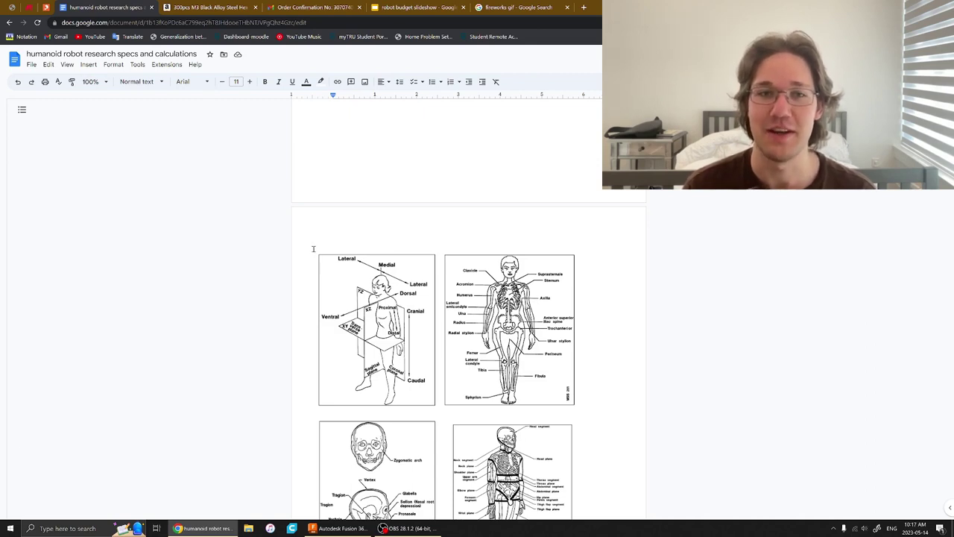
{"action": "scroll", "coordinate": [313, 249], "scroll_direction": "down", "scroll_amount": 1}
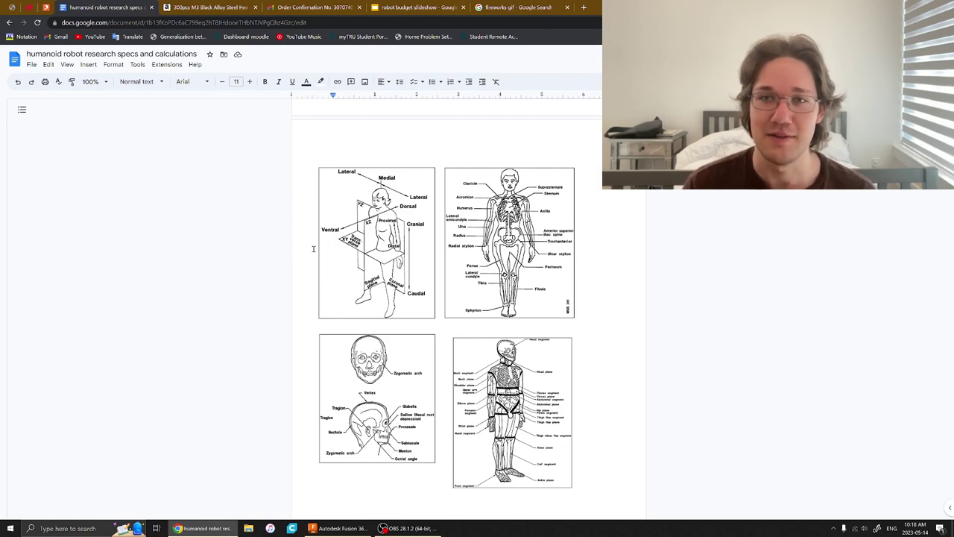
{"action": "scroll", "coordinate": [313, 249], "scroll_direction": "down", "scroll_amount": 2}
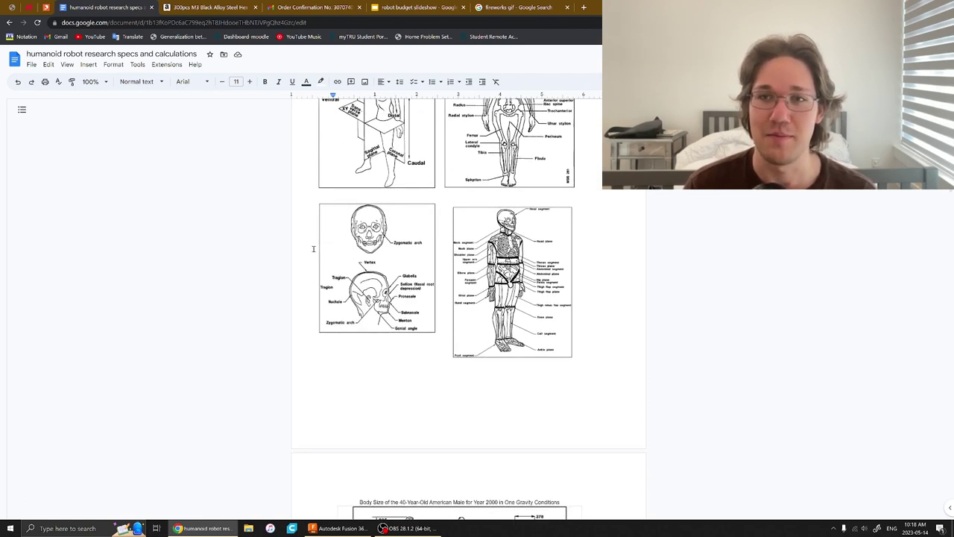
{"action": "scroll", "coordinate": [313, 249], "scroll_direction": "down", "scroll_amount": 3}
{"action": "scroll", "coordinate": [313, 249], "scroll_direction": "down", "scroll_amount": 2}
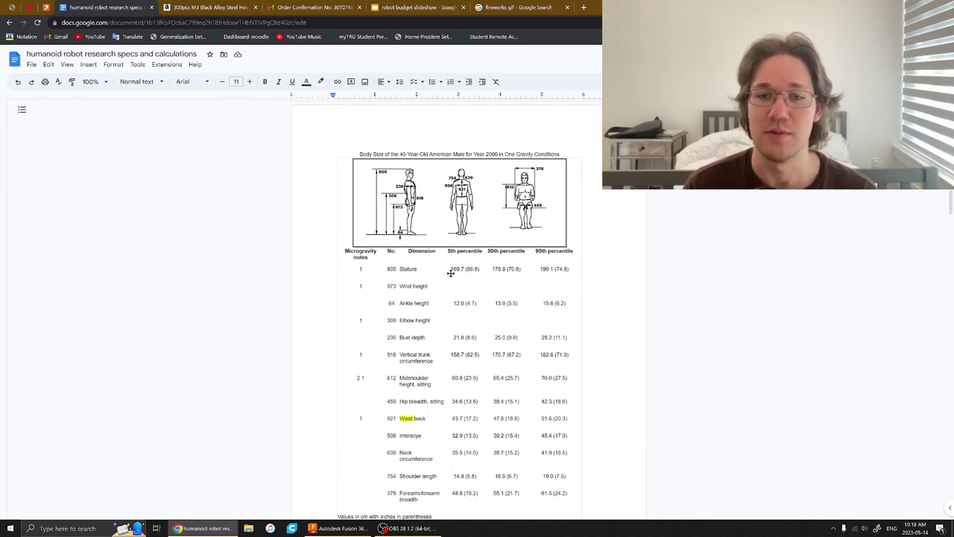
{"action": "scroll", "coordinate": [484, 285], "scroll_direction": "down", "scroll_amount": 1}
{"action": "scroll", "coordinate": [485, 285], "scroll_direction": "down", "scroll_amount": 3}
{"action": "scroll", "coordinate": [484, 286], "scroll_direction": "down", "scroll_amount": 4}
{"action": "scroll", "coordinate": [484, 285], "scroll_direction": "down", "scroll_amount": 4}
{"action": "scroll", "coordinate": [485, 286], "scroll_direction": "down", "scroll_amount": 4}
{"action": "scroll", "coordinate": [485, 285], "scroll_direction": "down", "scroll_amount": 3}
{"action": "scroll", "coordinate": [484, 285], "scroll_direction": "down", "scroll_amount": 3}
{"action": "scroll", "coordinate": [485, 282], "scroll_direction": "up", "scroll_amount": 4}
{"action": "scroll", "coordinate": [485, 283], "scroll_direction": "down", "scroll_amount": 5}
{"action": "scroll", "coordinate": [485, 282], "scroll_direction": "down", "scroll_amount": 4}
{"action": "scroll", "coordinate": [485, 283], "scroll_direction": "down", "scroll_amount": 3}
{"action": "scroll", "coordinate": [485, 283], "scroll_direction": "down", "scroll_amount": 3}
{"action": "scroll", "coordinate": [486, 282], "scroll_direction": "down", "scroll_amount": 3}
{"action": "scroll", "coordinate": [485, 283], "scroll_direction": "down", "scroll_amount": 5}
{"action": "scroll", "coordinate": [486, 282], "scroll_direction": "down", "scroll_amount": 4}
{"action": "scroll", "coordinate": [398, 279], "scroll_direction": "down", "scroll_amount": 1}
{"action": "scroll", "coordinate": [398, 279], "scroll_direction": "down", "scroll_amount": 4}
{"action": "scroll", "coordinate": [395, 276], "scroll_direction": "up", "scroll_amount": 4}
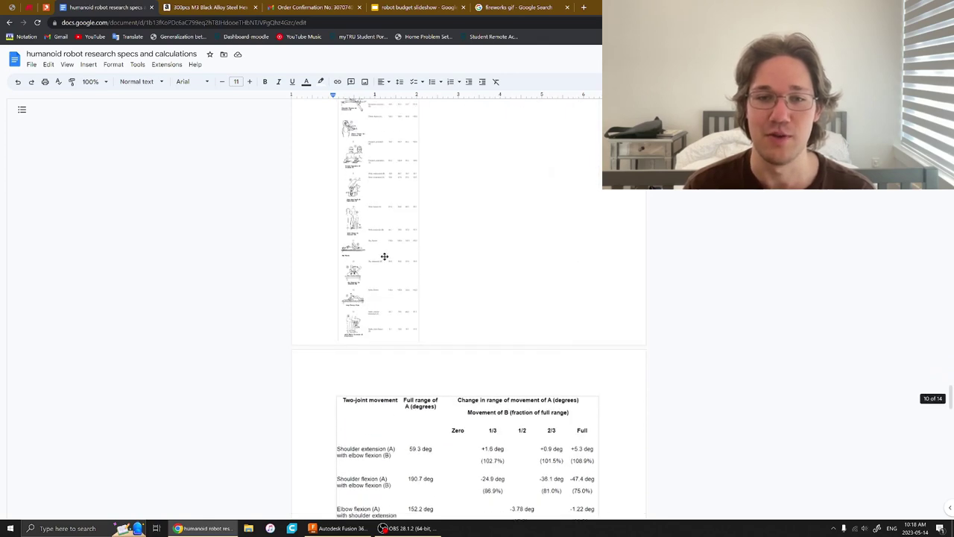
{"action": "scroll", "coordinate": [384, 255], "scroll_direction": "down", "scroll_amount": 3}
{"action": "scroll", "coordinate": [384, 256], "scroll_direction": "up", "scroll_amount": 10}
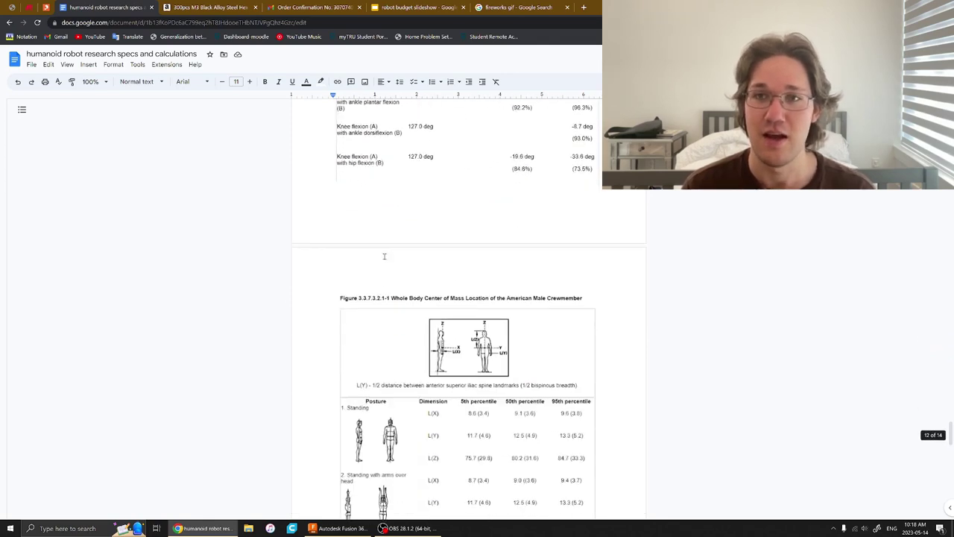
{"action": "scroll", "coordinate": [385, 256], "scroll_direction": "down", "scroll_amount": 3}
{"action": "scroll", "coordinate": [384, 255], "scroll_direction": "up", "scroll_amount": 5}
{"action": "scroll", "coordinate": [385, 256], "scroll_direction": "up", "scroll_amount": 5}
{"action": "scroll", "coordinate": [384, 256], "scroll_direction": "up", "scroll_amount": 5}
{"action": "scroll", "coordinate": [382, 256], "scroll_direction": "up", "scroll_amount": 1}
{"action": "scroll", "coordinate": [382, 257], "scroll_direction": "down", "scroll_amount": 5}
Bring up the leg model's Change Parameters list in Fusion 360, moved to the left
{"action": "left_click", "coordinate": [339, 528]}
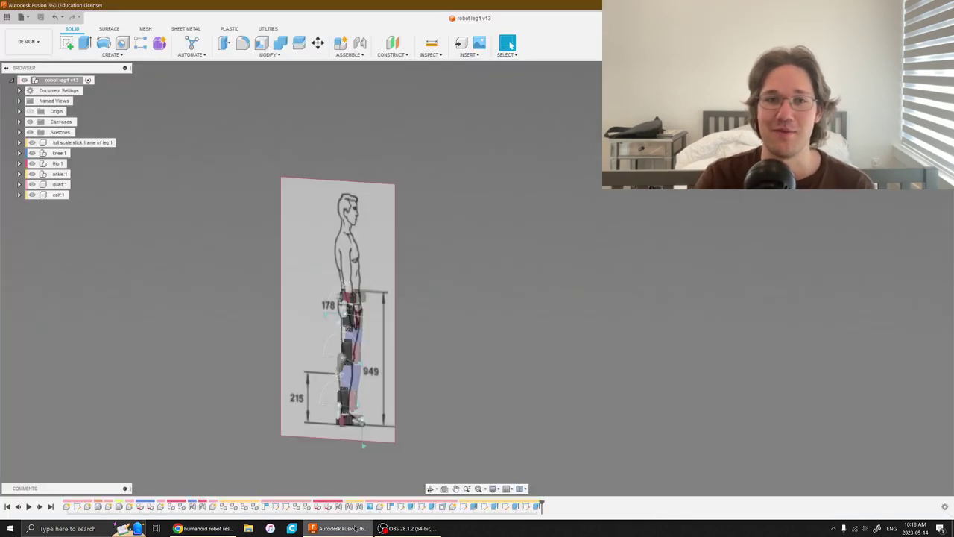
{"action": "left_click", "coordinate": [270, 55]}
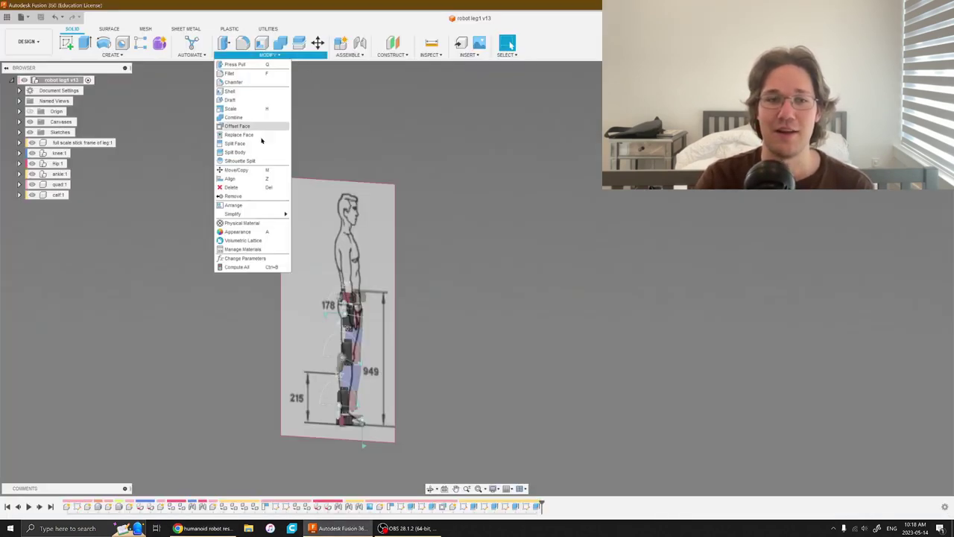
{"action": "left_click", "coordinate": [245, 258]}
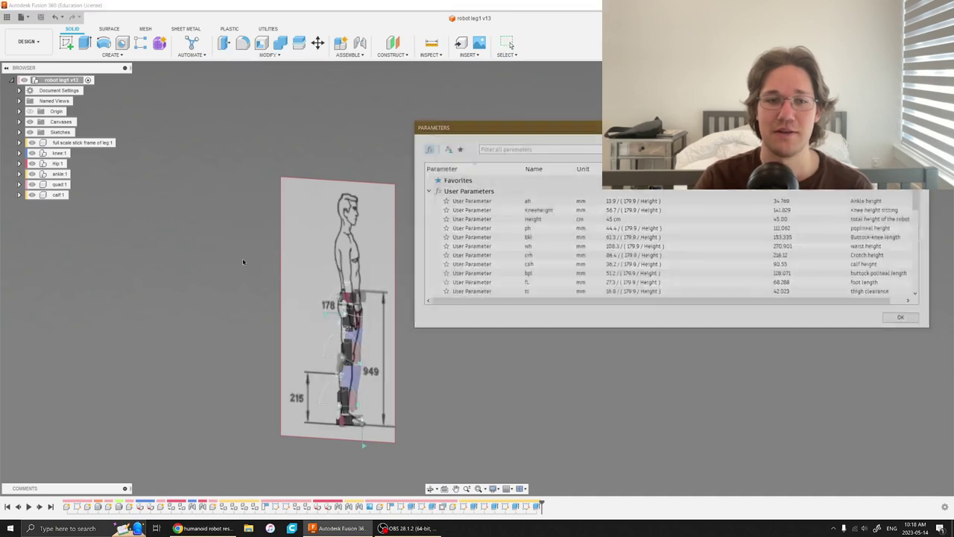
{"action": "left_click_drag", "start_coordinate": [492, 127], "coordinate": [258, 157]}
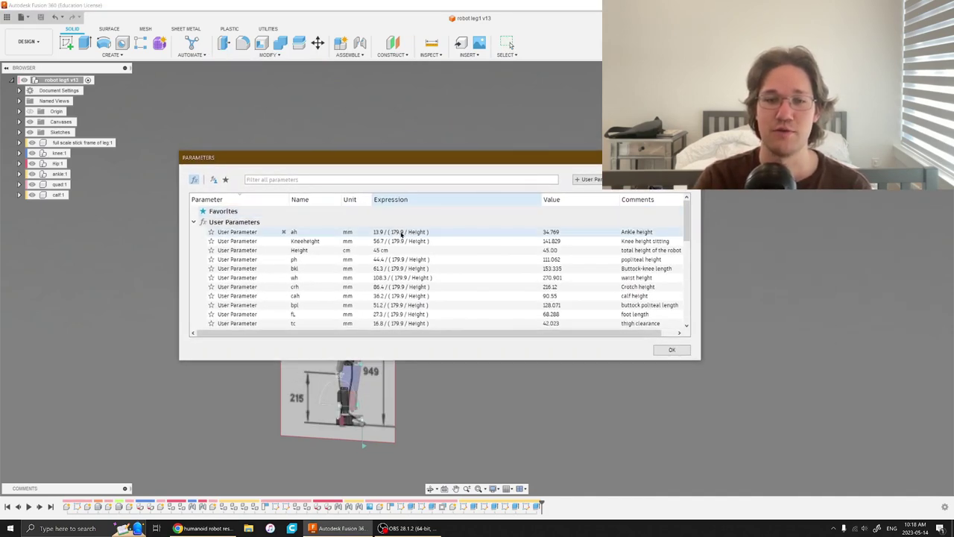
{"action": "mouse_move", "coordinate": [386, 248]}
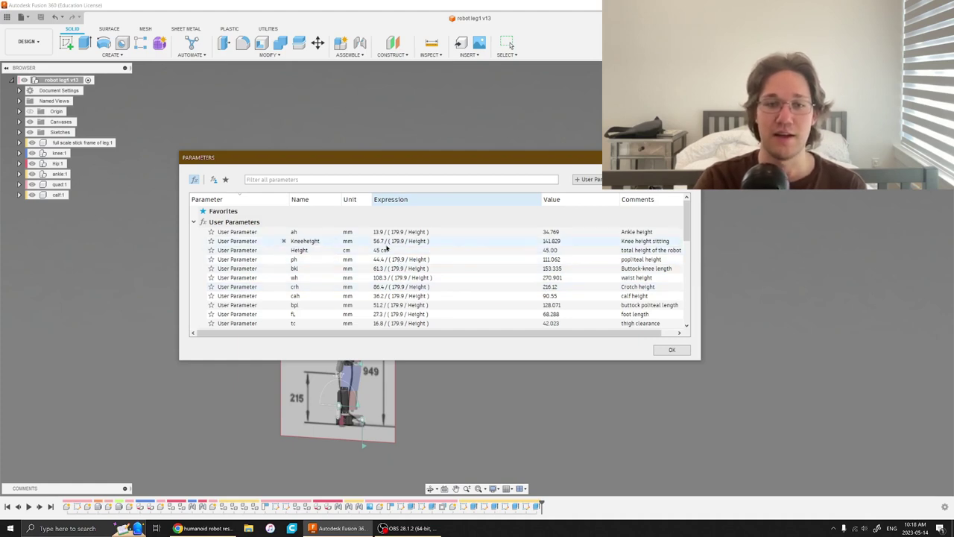
Compare seated and standing body-size tables in the research document, then return to Fusion 360
{"action": "left_click", "coordinate": [202, 528]}
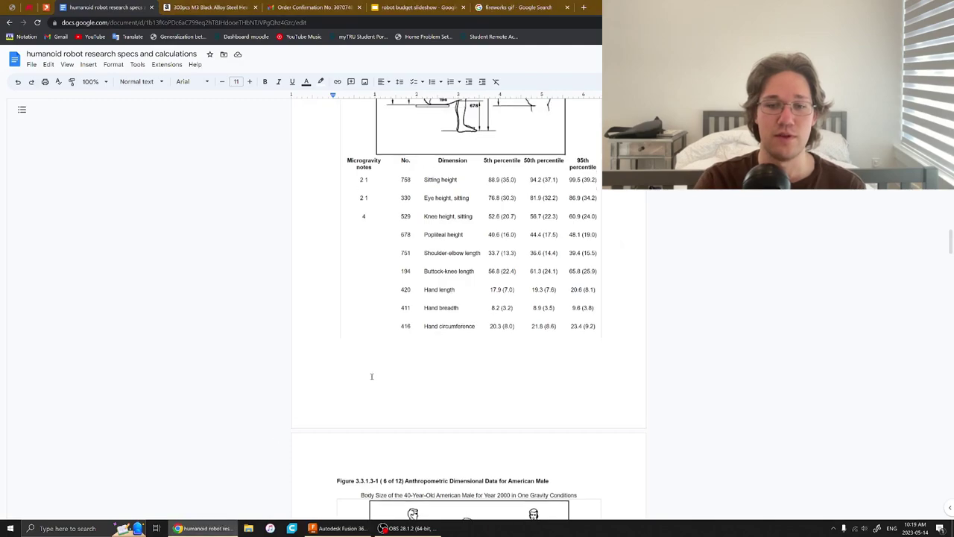
{"action": "scroll", "coordinate": [372, 376], "scroll_direction": "up", "scroll_amount": 5}
{"action": "scroll", "coordinate": [380, 384], "scroll_direction": "up", "scroll_amount": 5}
{"action": "scroll", "coordinate": [391, 395], "scroll_direction": "up", "scroll_amount": 5}
{"action": "scroll", "coordinate": [405, 408], "scroll_direction": "up", "scroll_amount": 5}
{"action": "scroll", "coordinate": [405, 408], "scroll_direction": "down", "scroll_amount": 2}
{"action": "scroll", "coordinate": [405, 408], "scroll_direction": "up", "scroll_amount": 3}
{"action": "scroll", "coordinate": [405, 407], "scroll_direction": "down", "scroll_amount": 5}
{"action": "scroll", "coordinate": [405, 402], "scroll_direction": "down", "scroll_amount": 1}
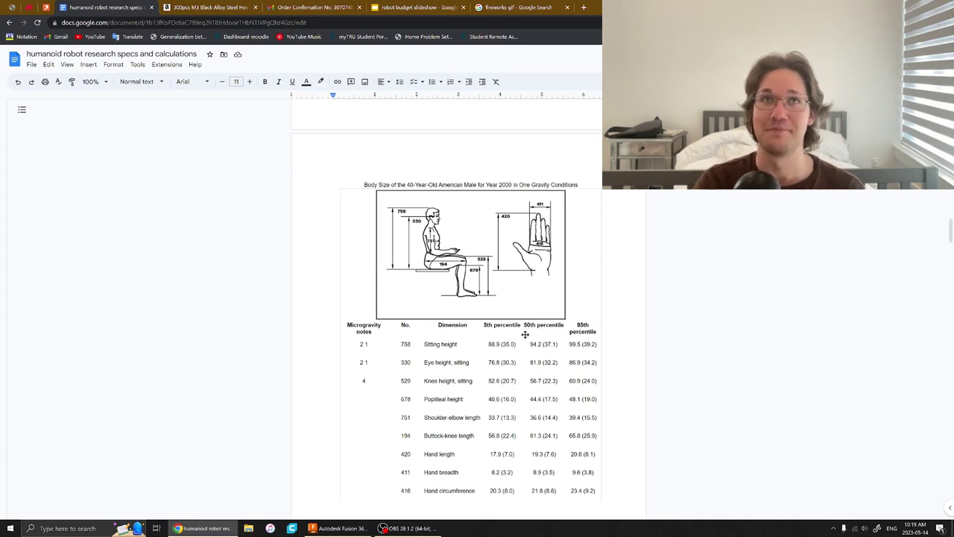
{"action": "scroll", "coordinate": [485, 343], "scroll_direction": "up", "scroll_amount": 2}
{"action": "scroll", "coordinate": [491, 352], "scroll_direction": "up", "scroll_amount": 5}
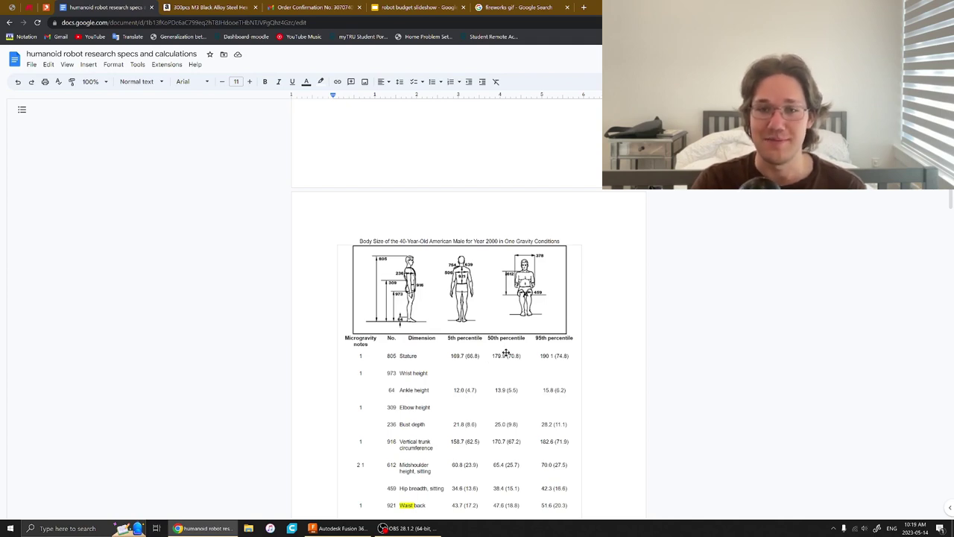
{"action": "left_click", "coordinate": [337, 528]}
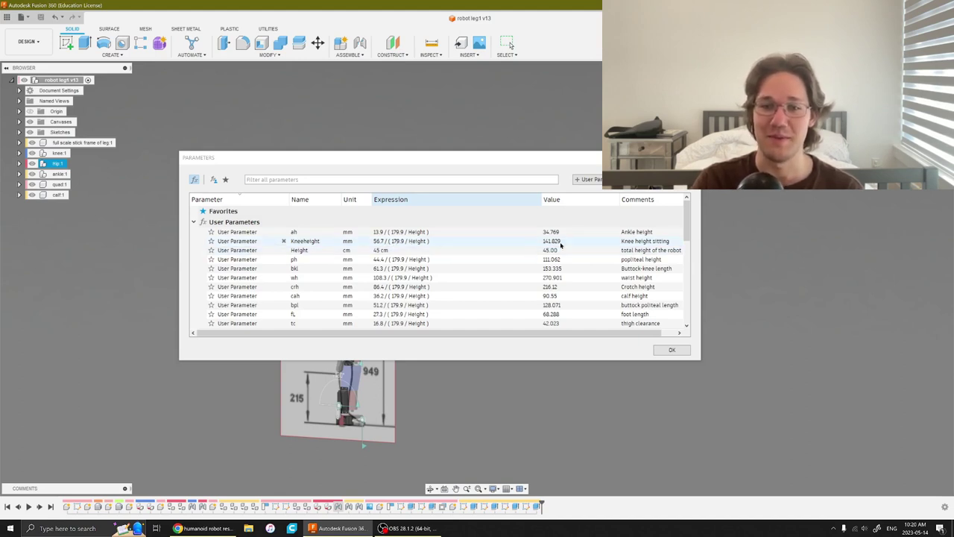
Close the Parameters dialog after reviewing the 45 cm Height-driven expressions
{"action": "left_click", "coordinate": [668, 349]}
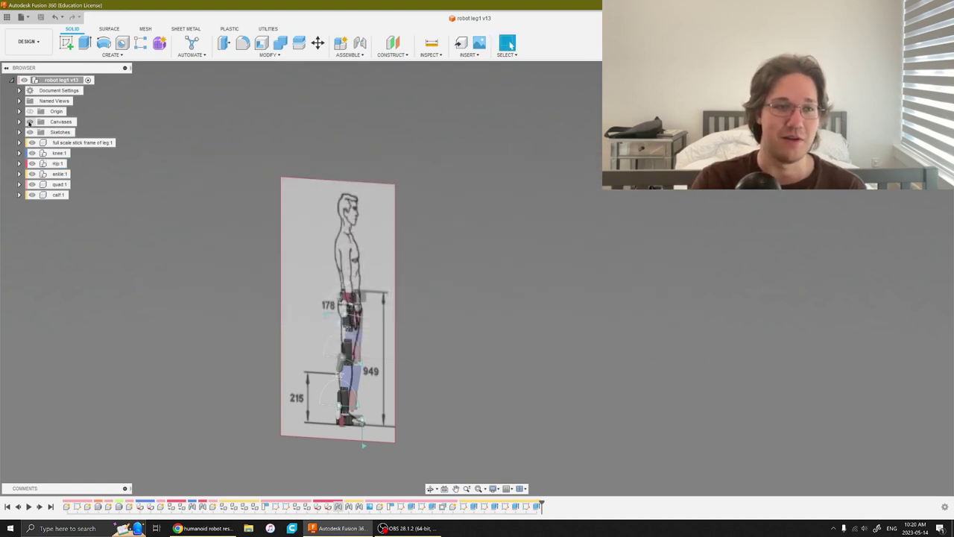
Hide the reference image canvas and make Sketch2 and Sketch3 visible
{"action": "left_click", "coordinate": [30, 122]}
{"action": "scroll", "coordinate": [236, 238], "scroll_direction": "up", "scroll_amount": 1}
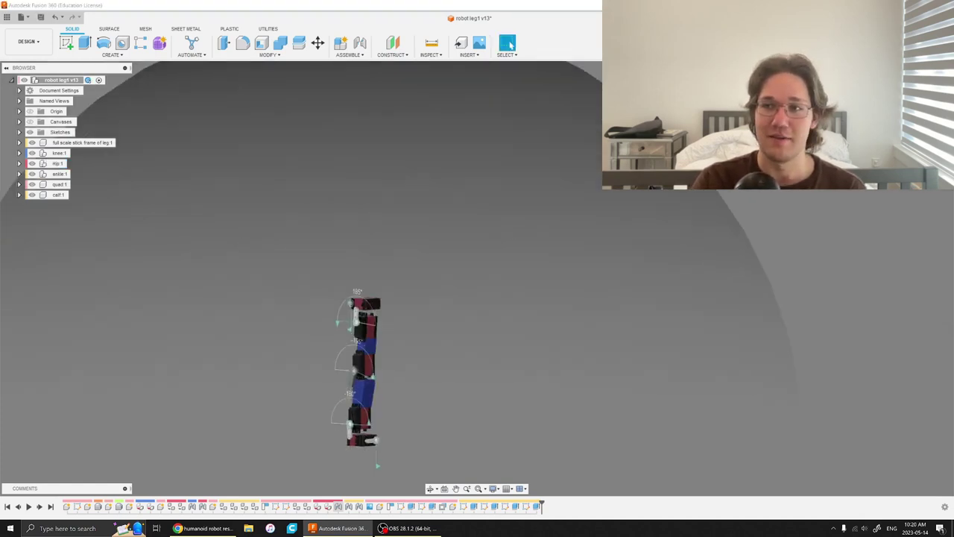
{"action": "left_click", "coordinate": [19, 132]}
{"action": "left_click", "coordinate": [38, 153]}
{"action": "left_click", "coordinate": [37, 163]}
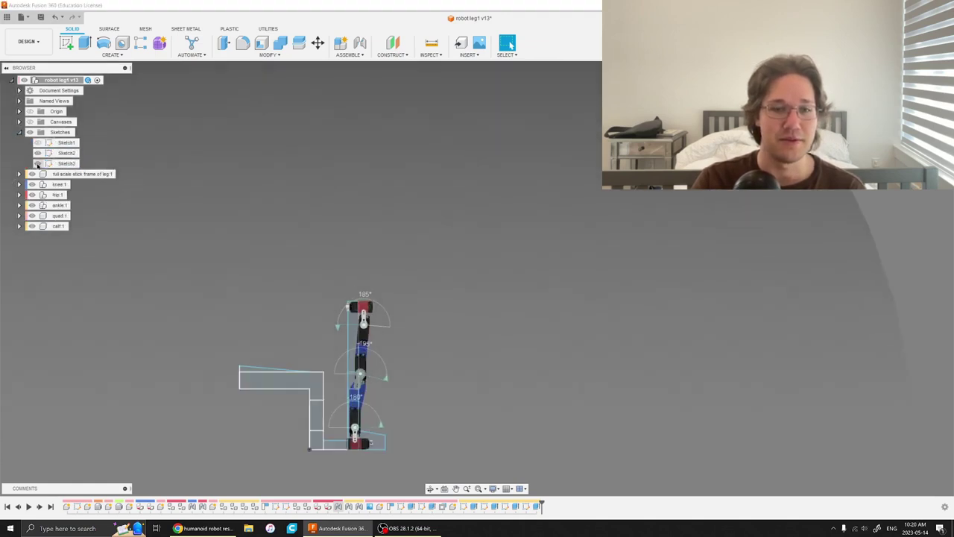
Raise the view and select the L-sketch's top and short bottom lines
{"action": "middle_click_drag", "start_coordinate": [282, 363], "coordinate": [302, 248]}
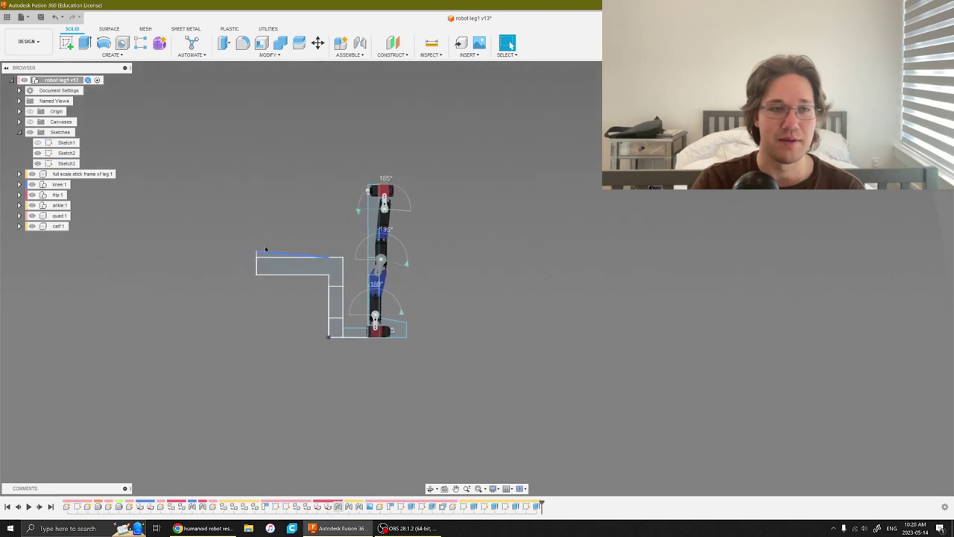
{"action": "scroll", "coordinate": [333, 254], "scroll_direction": "up", "scroll_amount": 3}
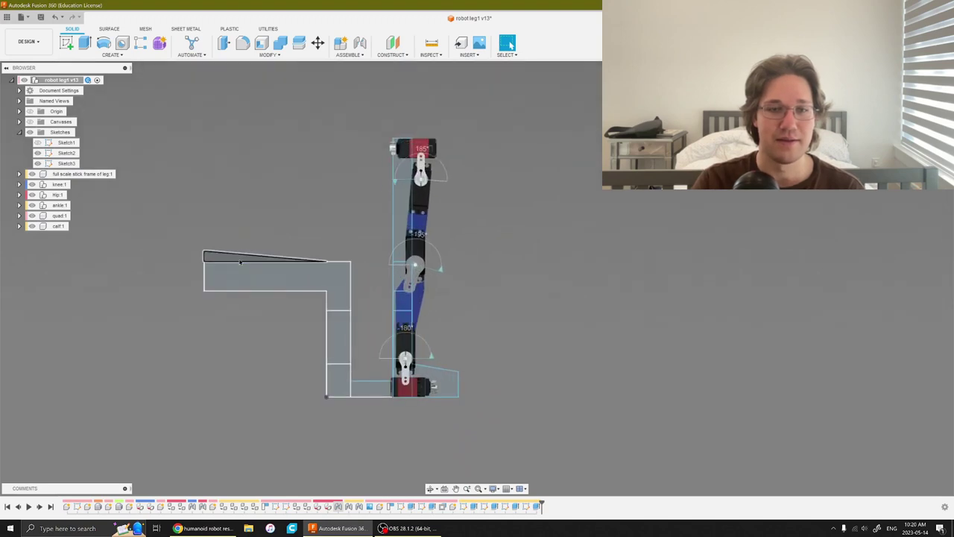
{"action": "left_click", "coordinate": [333, 261]}
{"action": "left_click", "coordinate": [335, 400]}
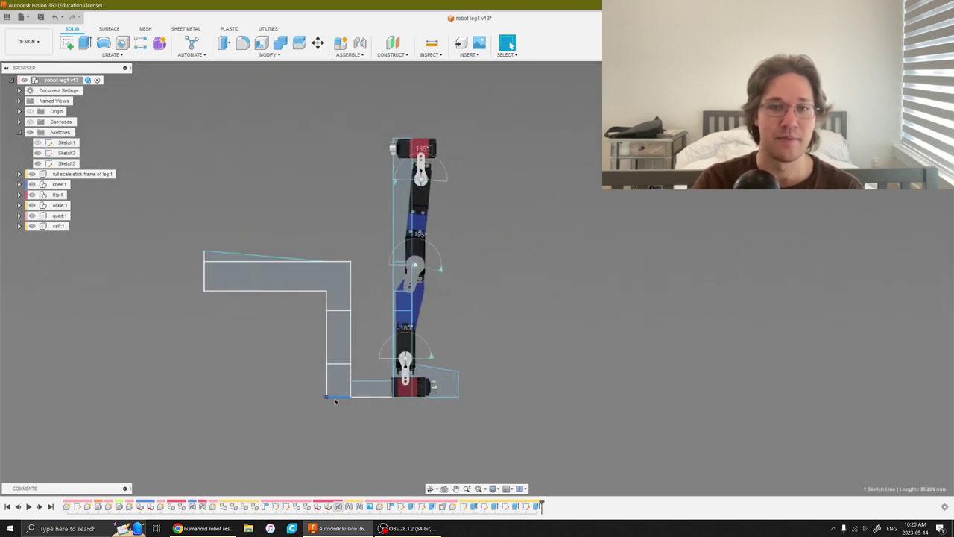
Change the Height parameter to 30 cm to shrink the leg
{"action": "left_click", "coordinate": [299, 55]}
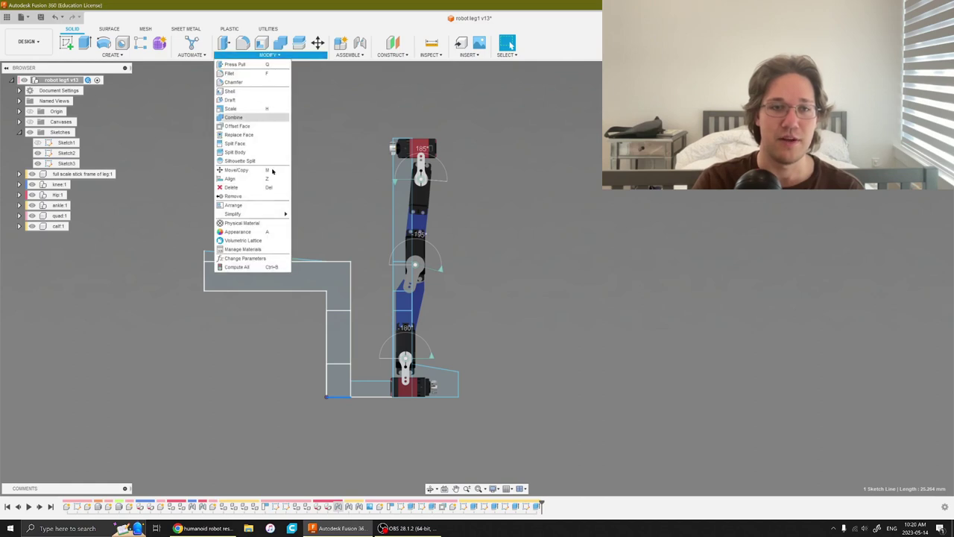
{"action": "left_click", "coordinate": [245, 257]}
{"action": "double_click", "coordinate": [378, 250]}
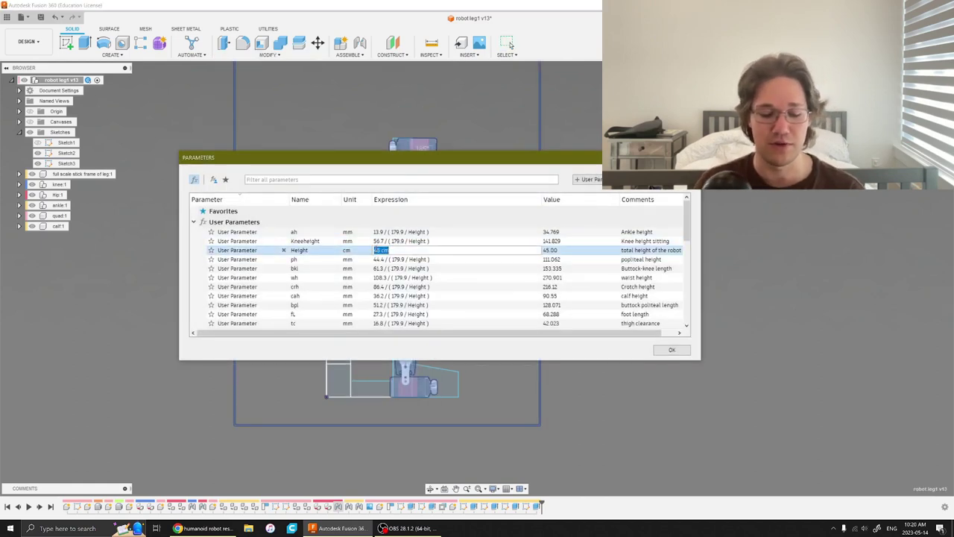
{"action": "type", "text": "10"}
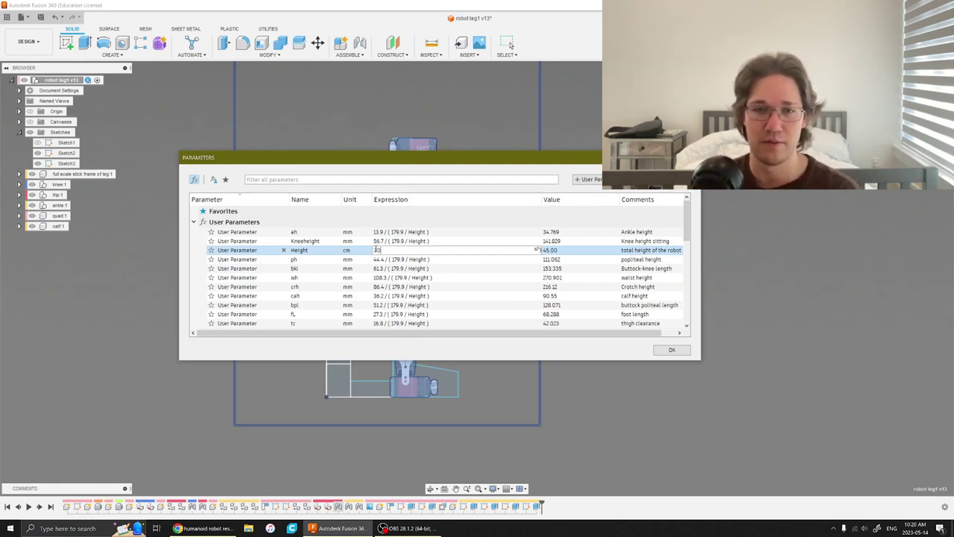
{"action": "key", "text": "Return"}
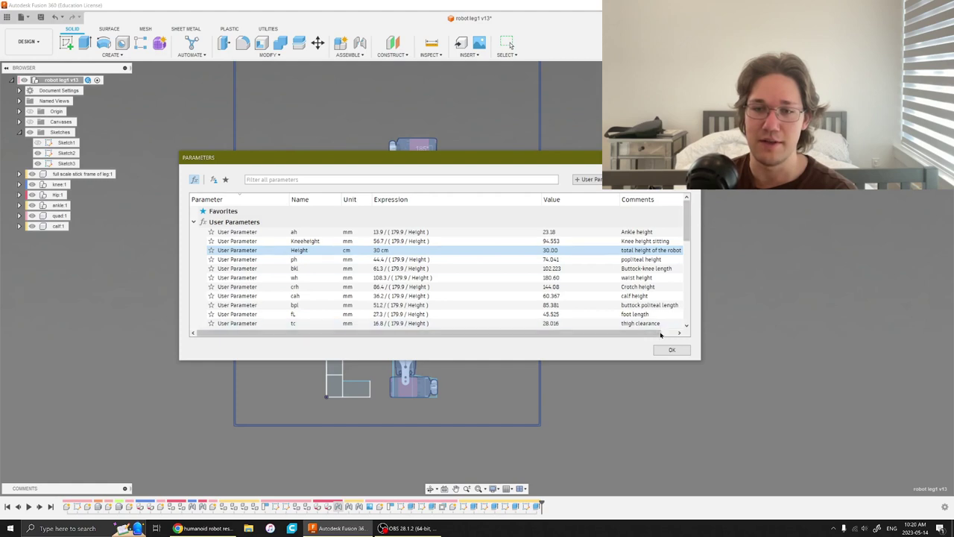
{"action": "left_click", "coordinate": [673, 351]}
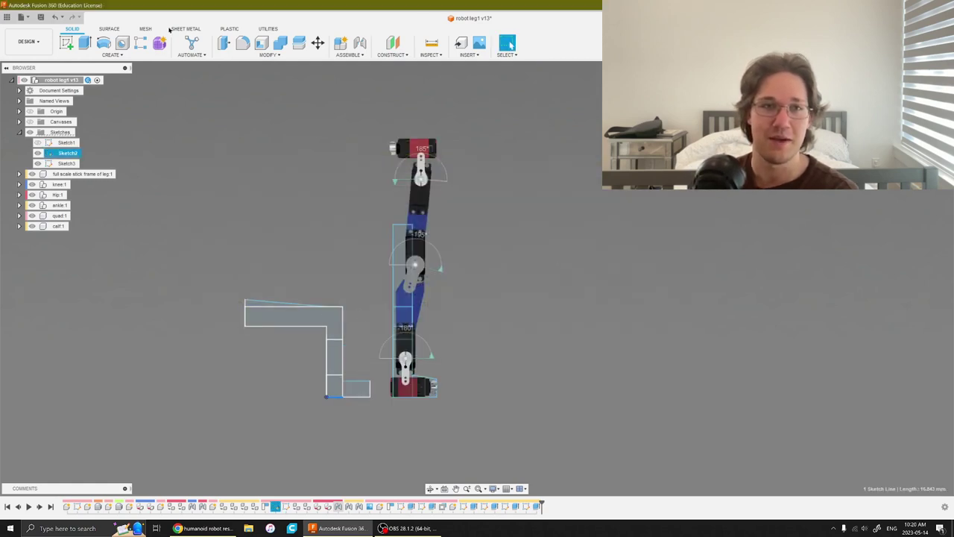
Restore the Height parameter to 45 cm for the full-size leg
{"action": "left_click", "coordinate": [245, 57]}
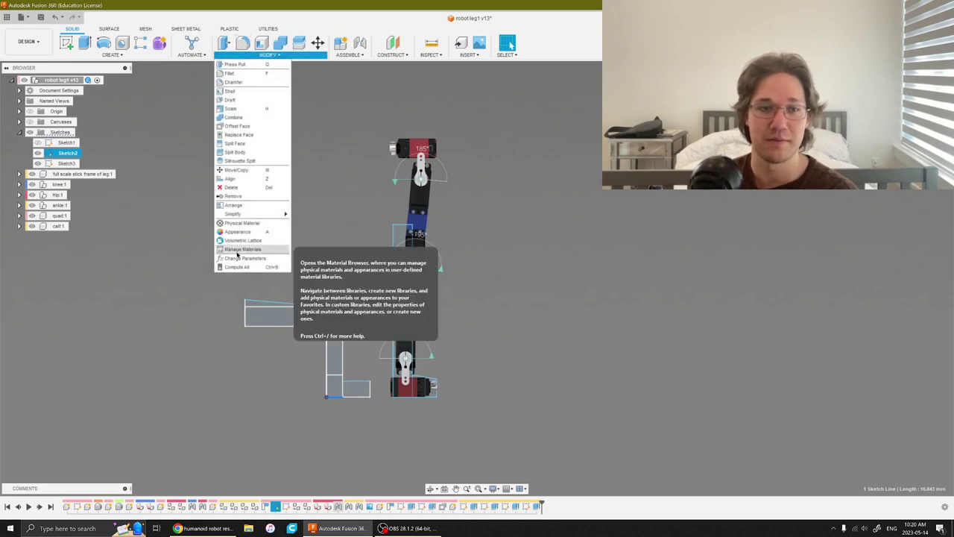
{"action": "left_click", "coordinate": [235, 258]}
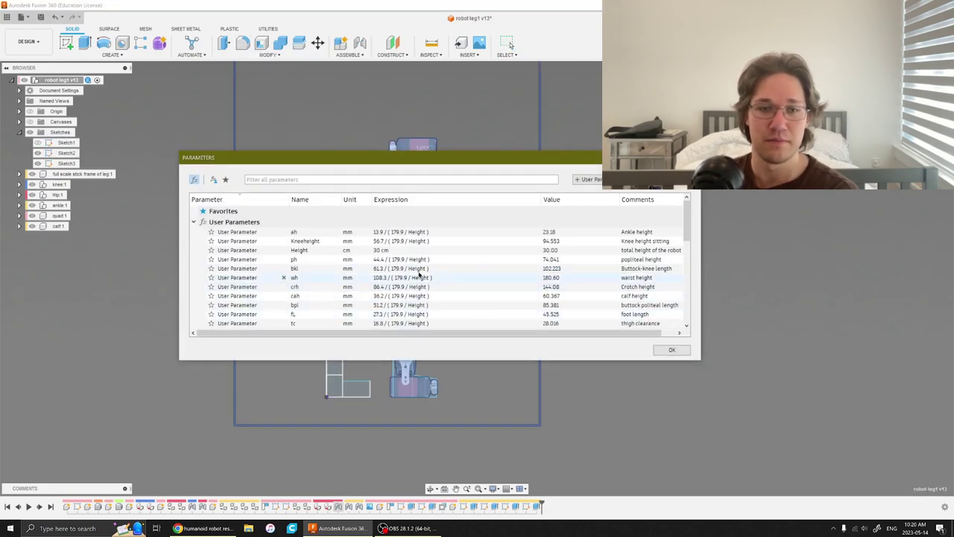
{"action": "left_click", "coordinate": [385, 249]}
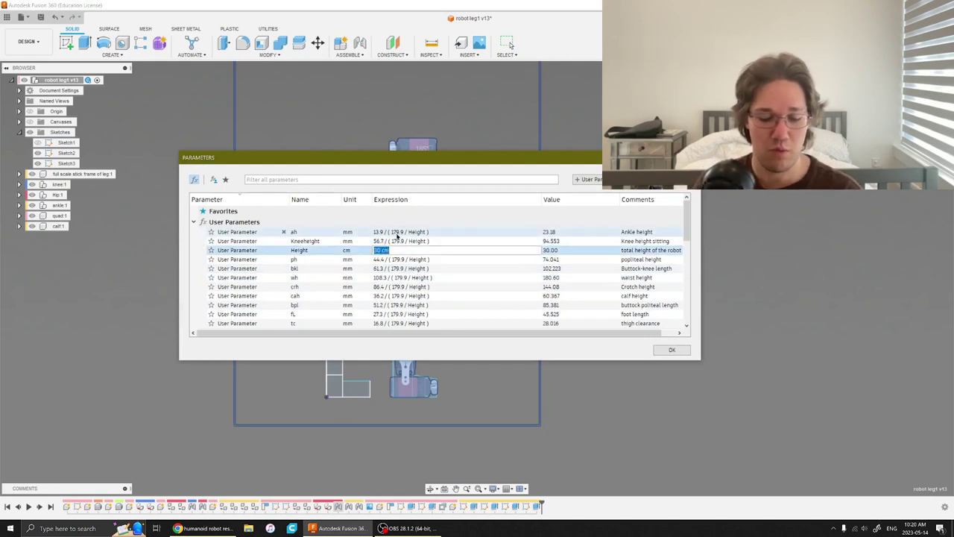
{"action": "type", "text": "45"}
{"action": "key", "text": "Return"}
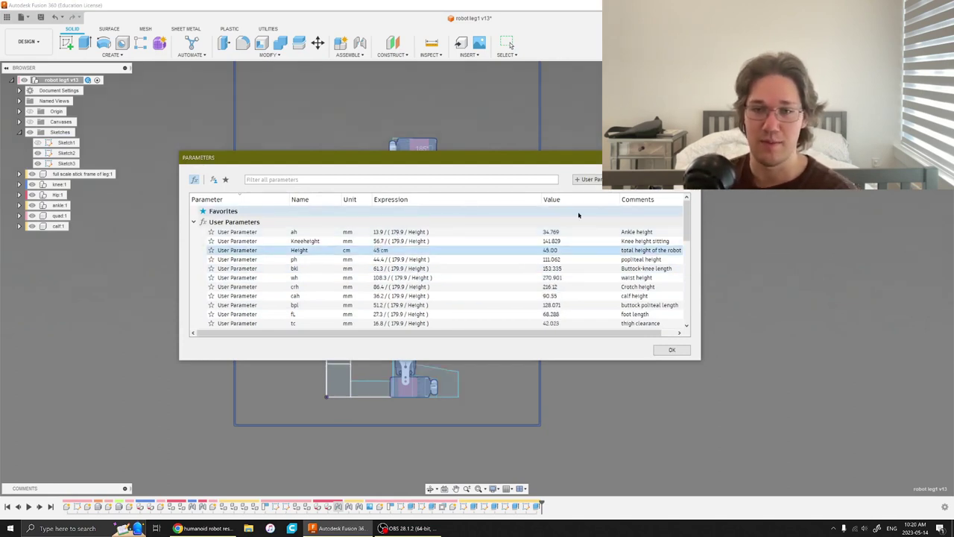
{"action": "left_click", "coordinate": [670, 350]}
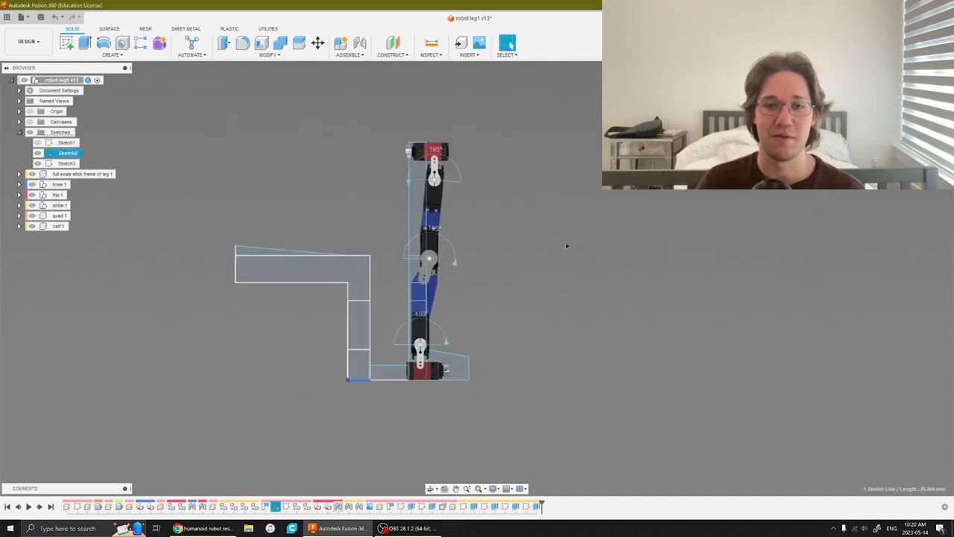
{"action": "left_click", "coordinate": [38, 152]}
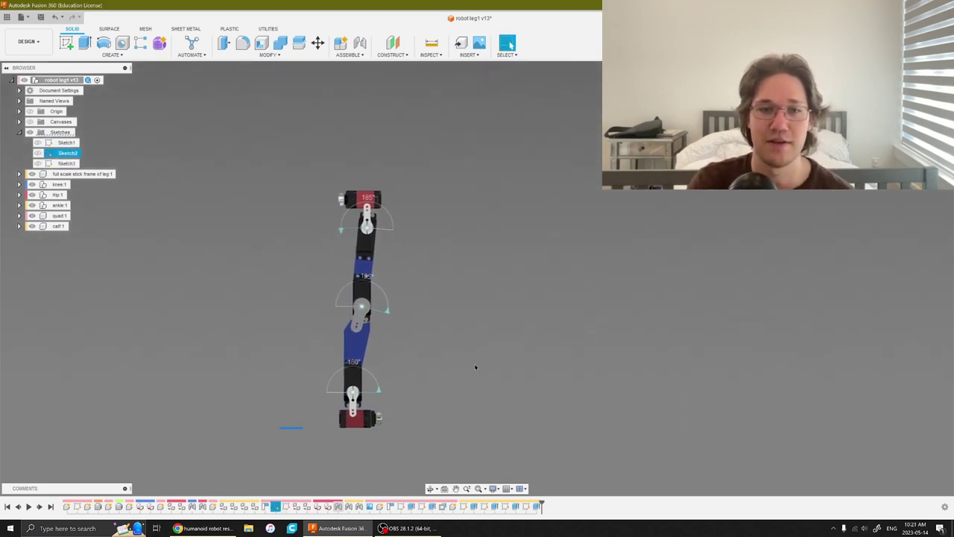
{"action": "left_click", "coordinate": [438, 312]}
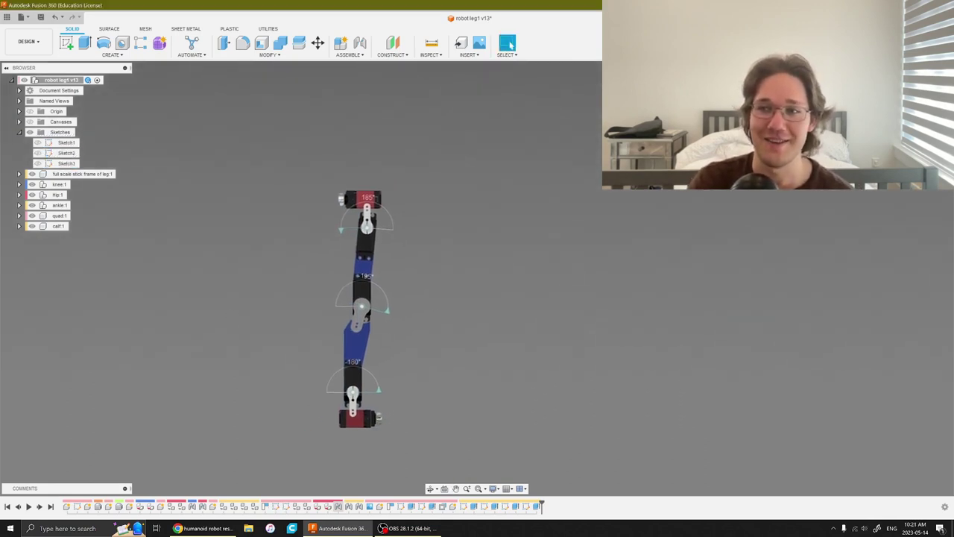
{"action": "middle_click_drag", "start_coordinate": [464, 264], "coordinate": [461, 252], "text": "shift"}
{"action": "middle_click_drag", "start_coordinate": [459, 287], "coordinate": [528, 339]}
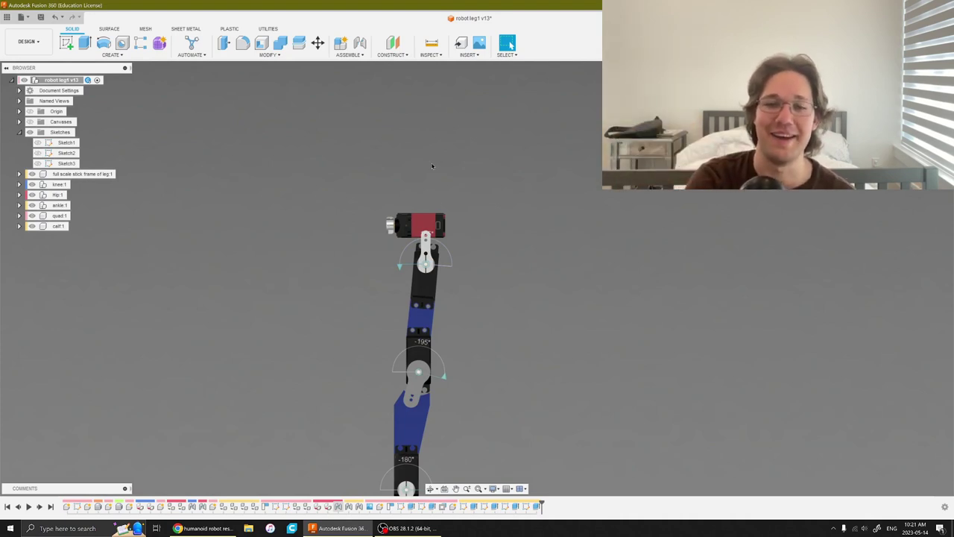
{"action": "middle_click_drag", "start_coordinate": [416, 244], "coordinate": [391, 226]}
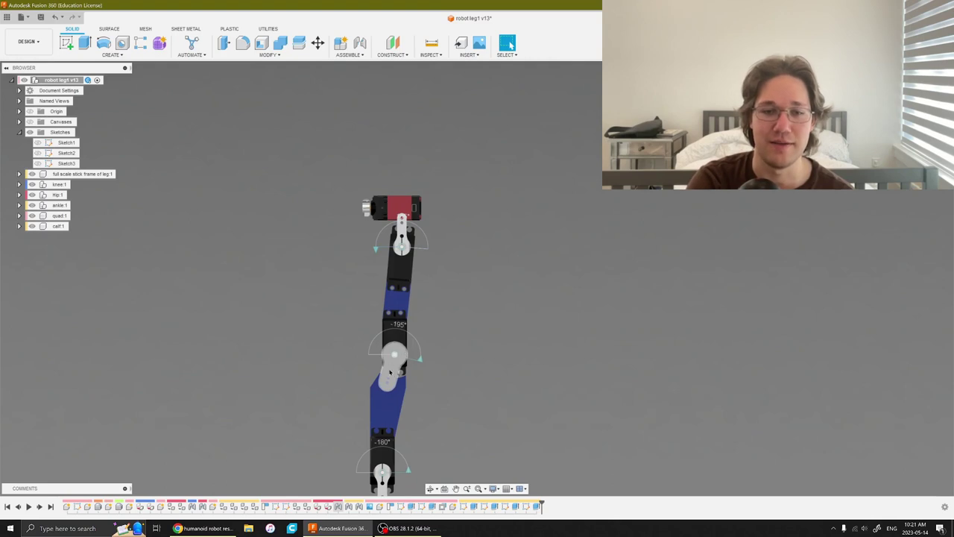
{"action": "middle_click_drag", "start_coordinate": [388, 358], "coordinate": [354, 270]}
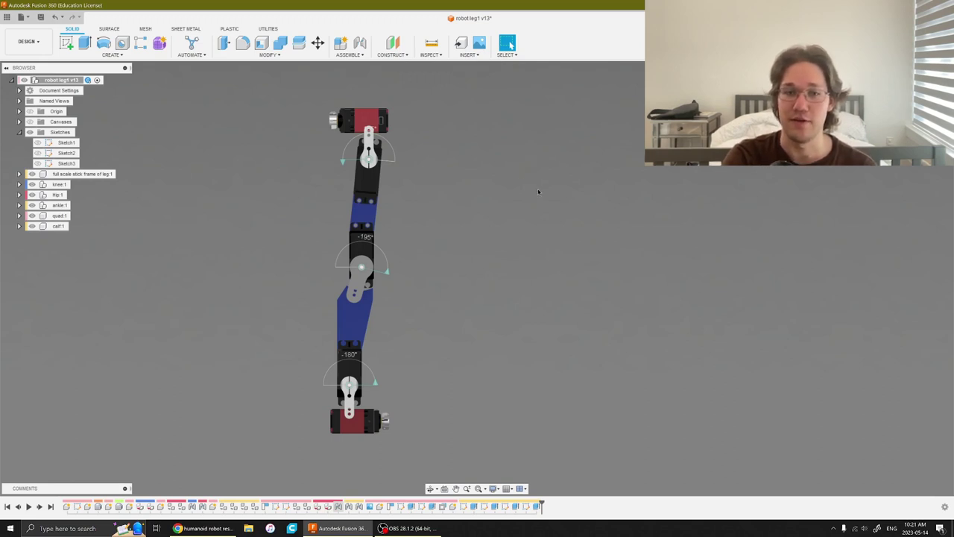
{"action": "middle_click_drag", "start_coordinate": [424, 300], "coordinate": [438, 316]}
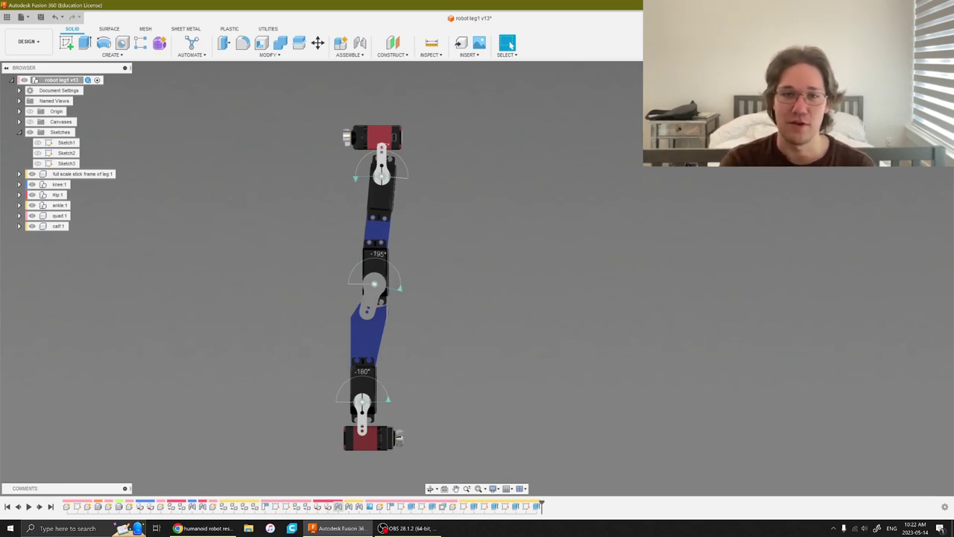
Inspect the leg from other angles, then bring up the robot budget slideshow in Chrome
{"action": "scroll", "coordinate": [452, 252], "scroll_direction": "up", "scroll_amount": 3}
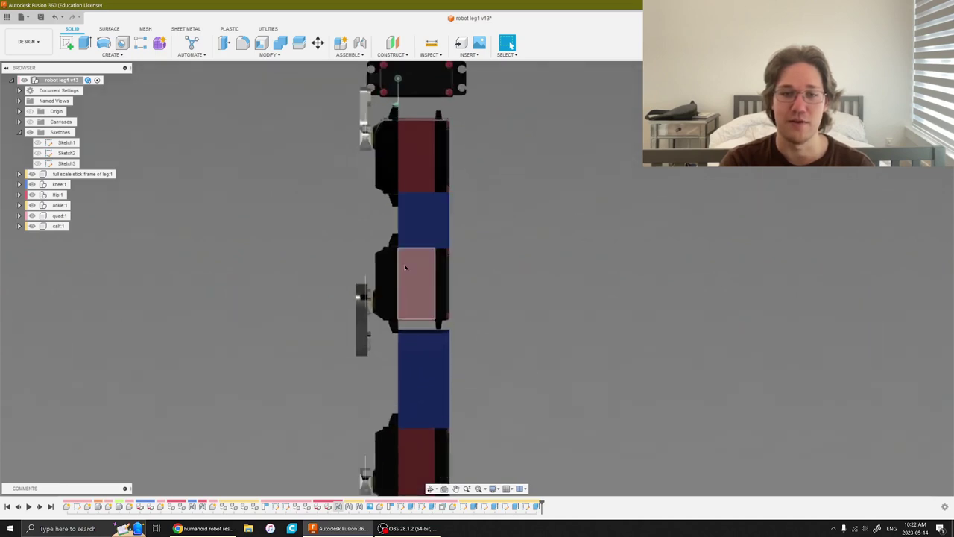
{"action": "middle_click_drag", "start_coordinate": [422, 383], "coordinate": [352, 348]}
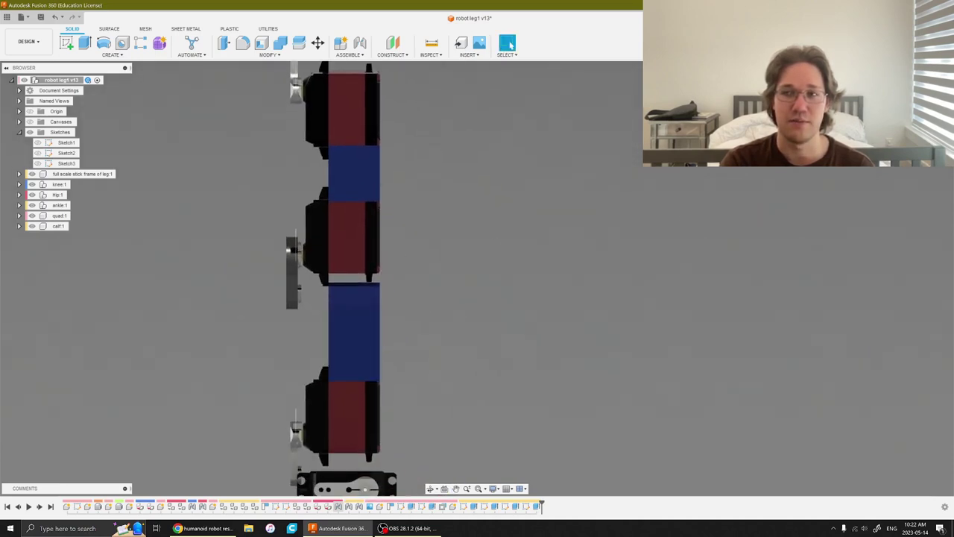
{"action": "key", "text": "ctrl+z"}
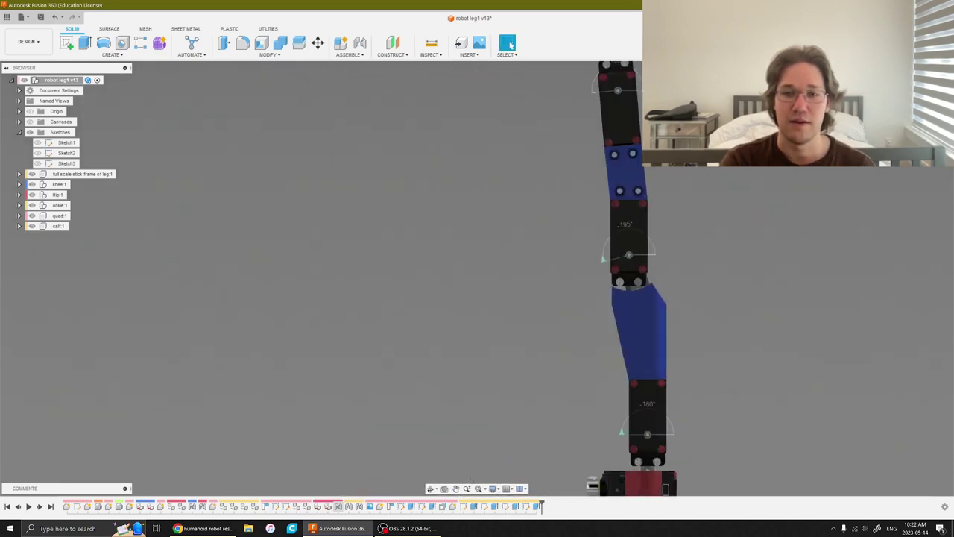
{"action": "mouse_move", "coordinate": [447, 291]}
{"action": "middle_mouse_down", "text": "shift"}
{"action": "mouse_move", "coordinate": [562, 290]}
{"action": "mouse_move", "coordinate": [568, 348]}
{"action": "mouse_move", "coordinate": [542, 346]}
{"action": "middle_mouse_up", "text": "shift"}
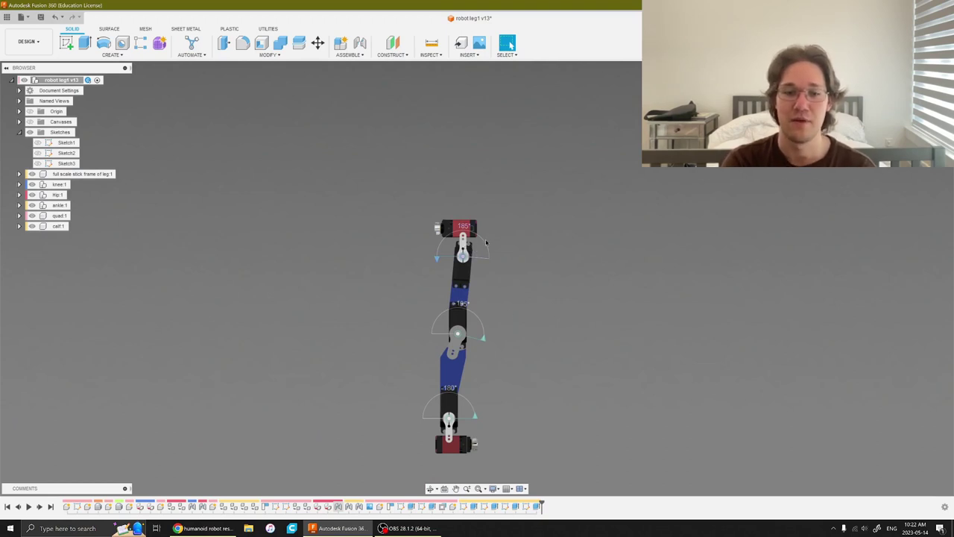
{"action": "left_click", "coordinate": [201, 529]}
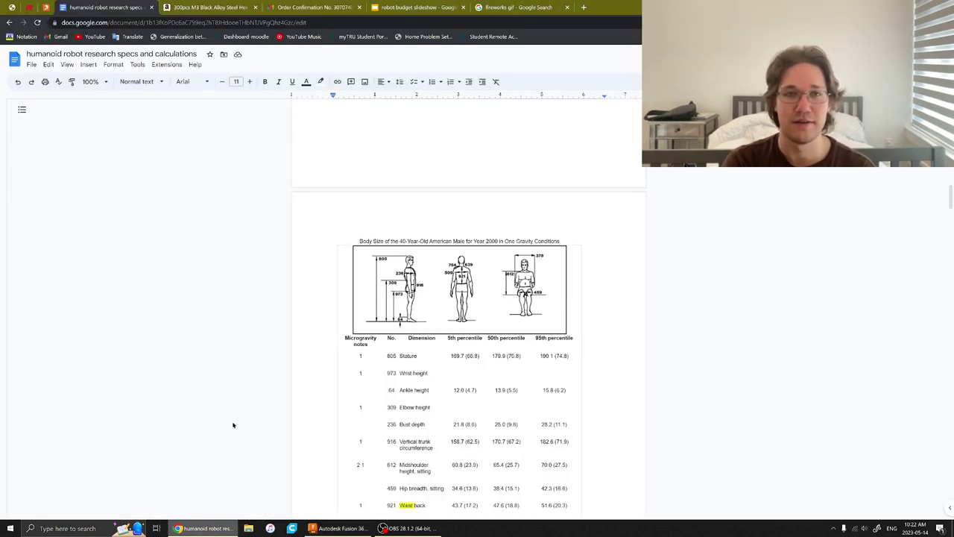
{"action": "left_click", "coordinate": [415, 7]}
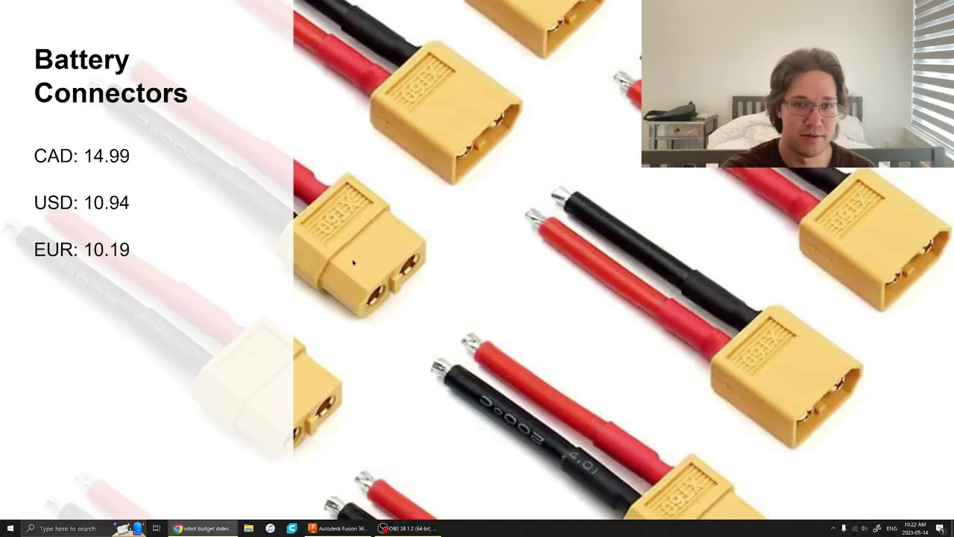
Exit presentation mode and go to slide 1, 22 Servo motors
{"action": "key", "text": "Escape"}
{"action": "key", "text": "Up"}
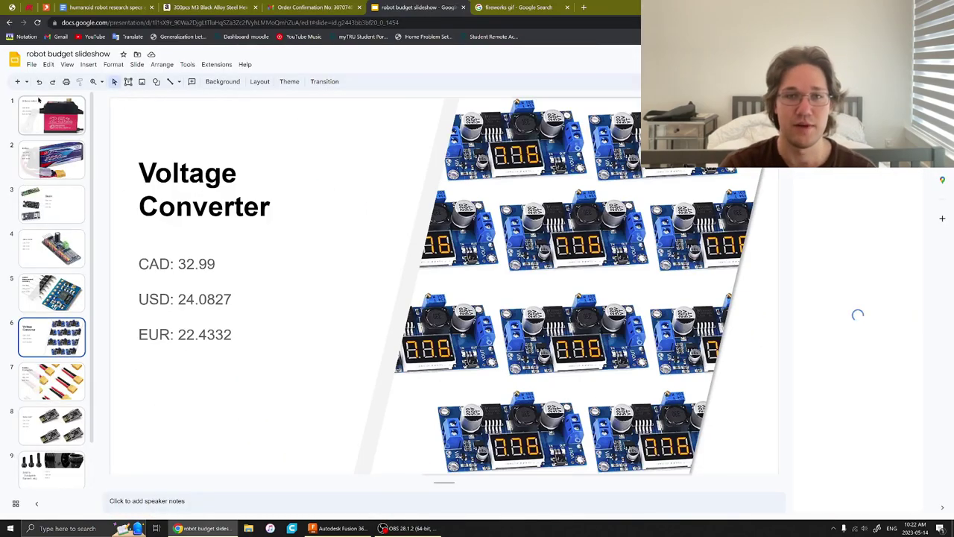
{"action": "left_click", "coordinate": [38, 100]}
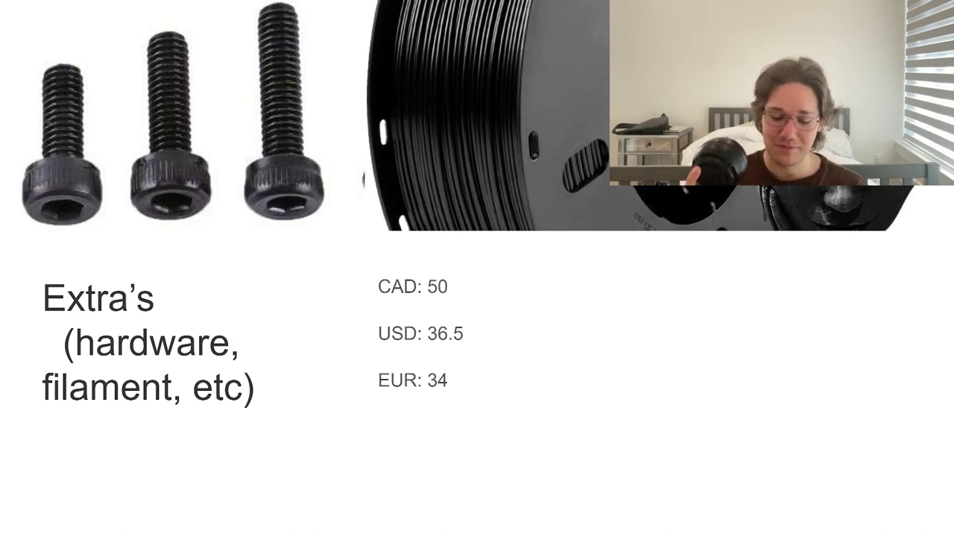
{"action": "key", "text": "Right"}
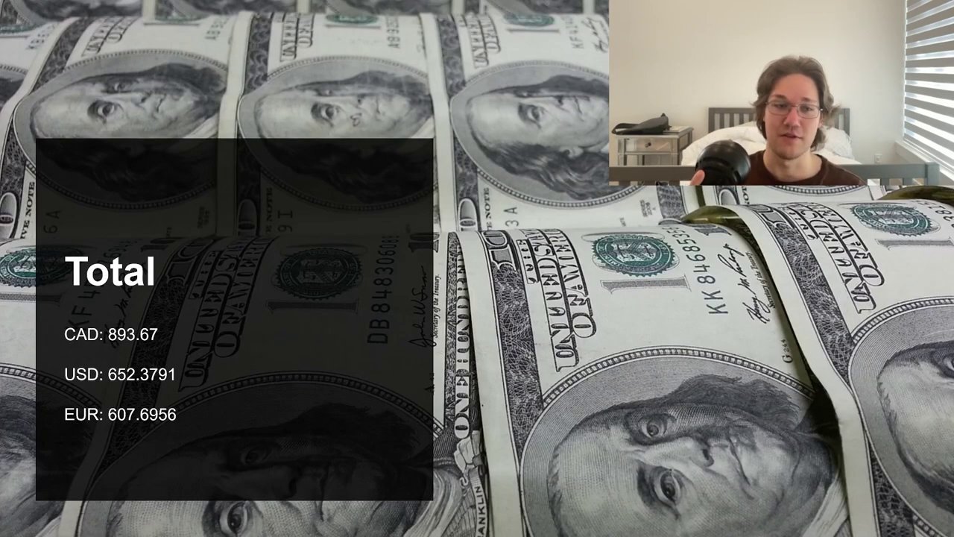